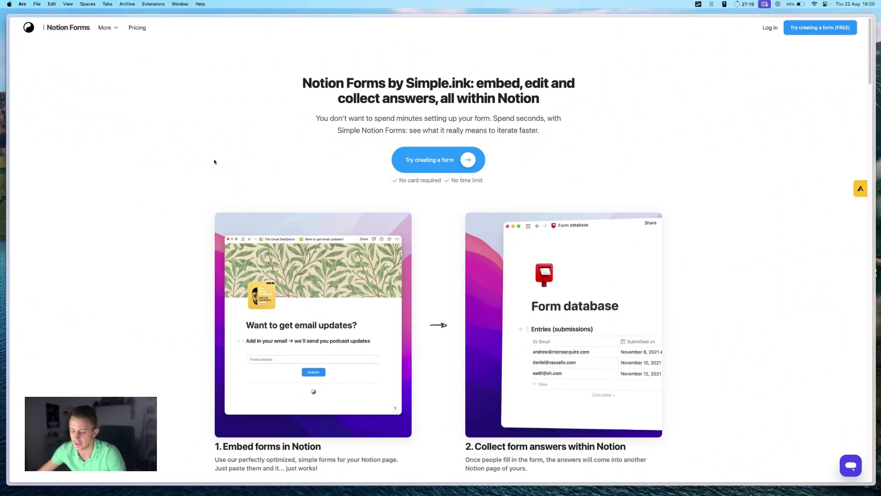
# - Switch to the Notion Forms page that lists the existing forms
pyautogui.hotkey('ctrl', 'Tab')
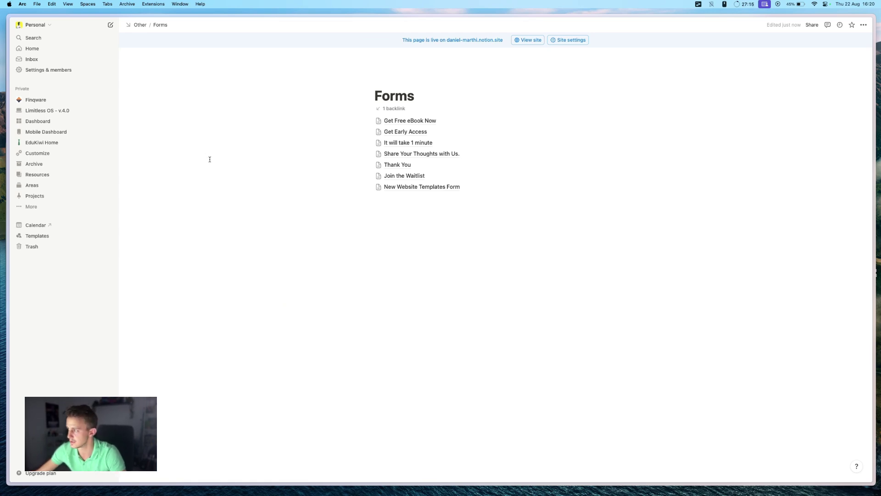
# - Add a full-page database titled 'Test Database' below the Forms list
pyautogui.click(394, 221)
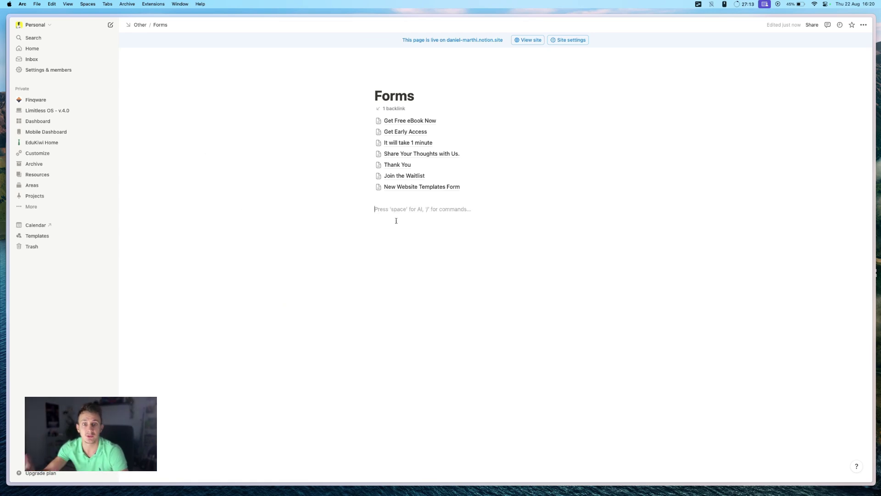
pyautogui.write('/data')
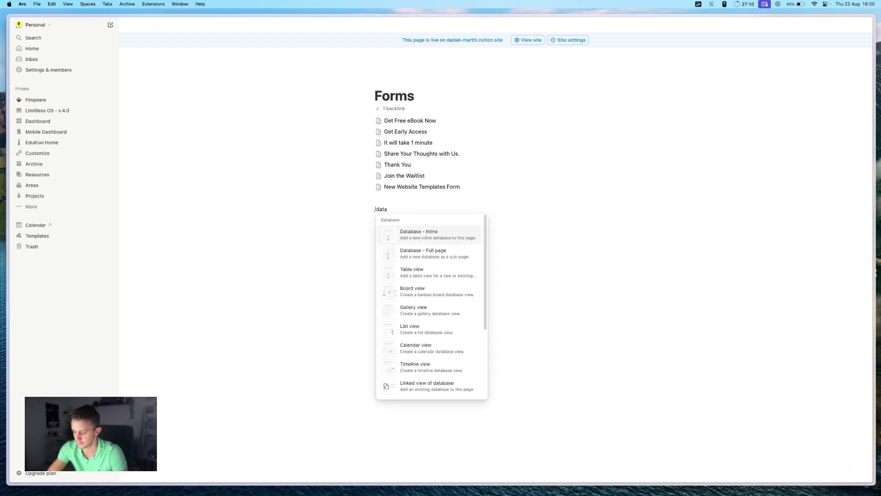
pyautogui.press('Down')
pyautogui.press('Return')
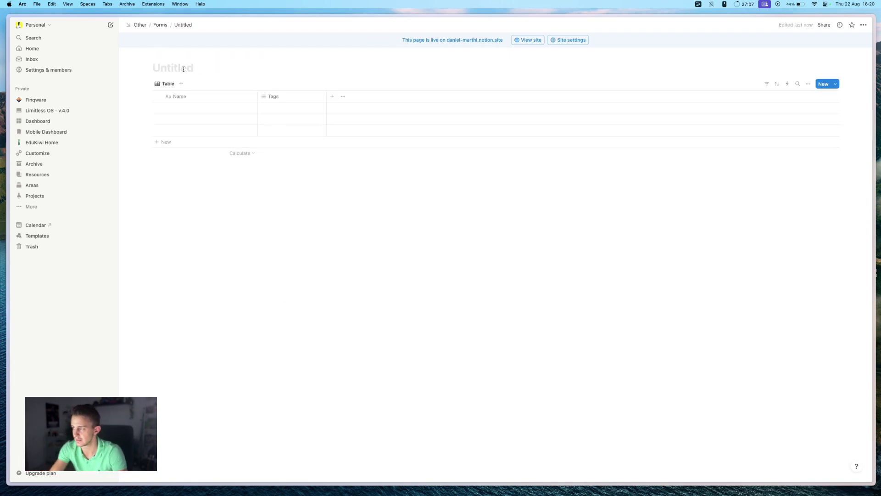
pyautogui.write('Test Database')
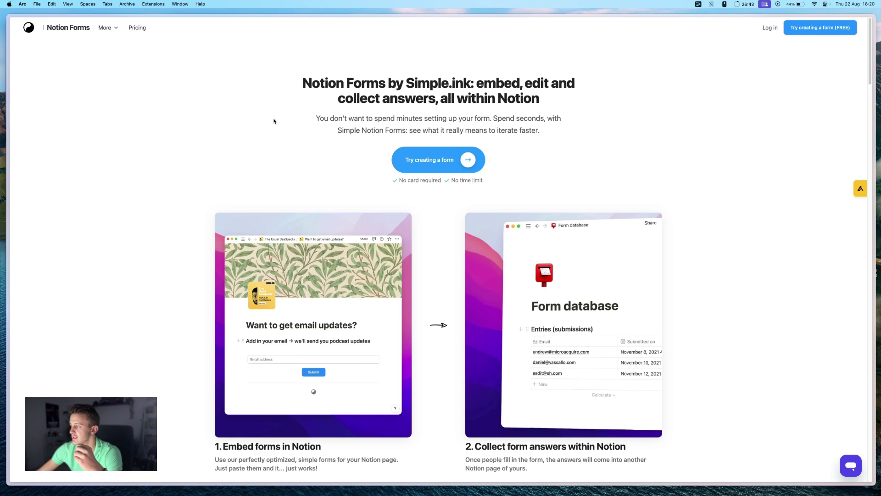
# - Start a new Simple.ink form and connect it to Notion
pyautogui.click(425, 164)
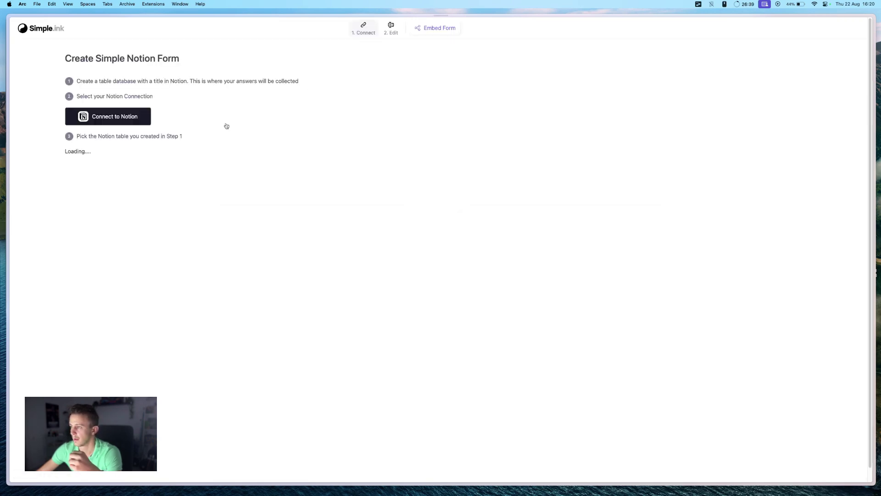
pyautogui.click(104, 120)
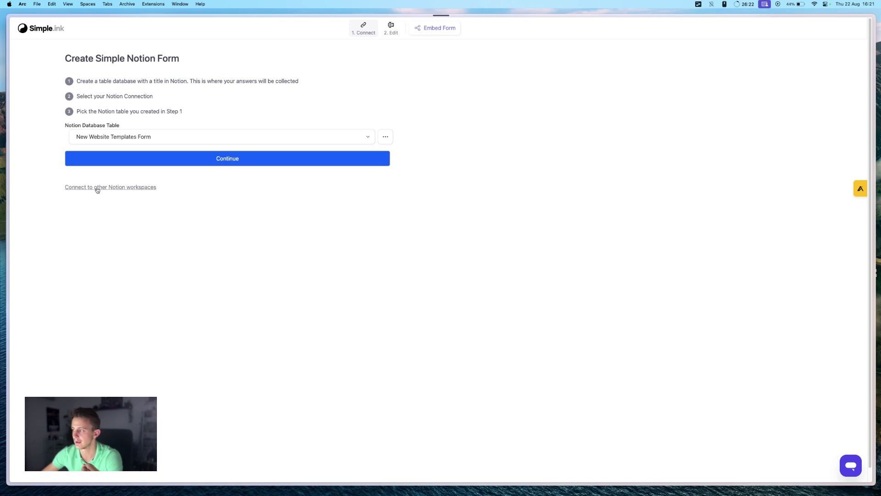
# - Grant Simple.ink access to the Notion Forms page
pyautogui.click(363, 165)
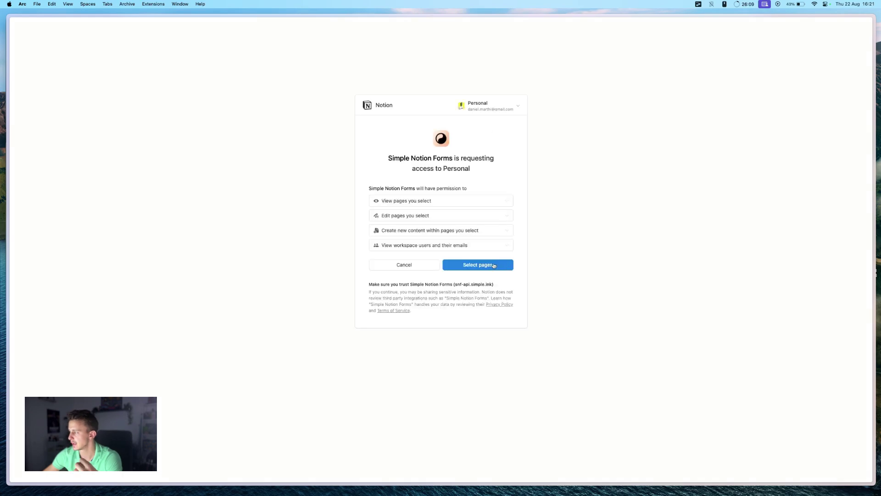
pyautogui.click(494, 265)
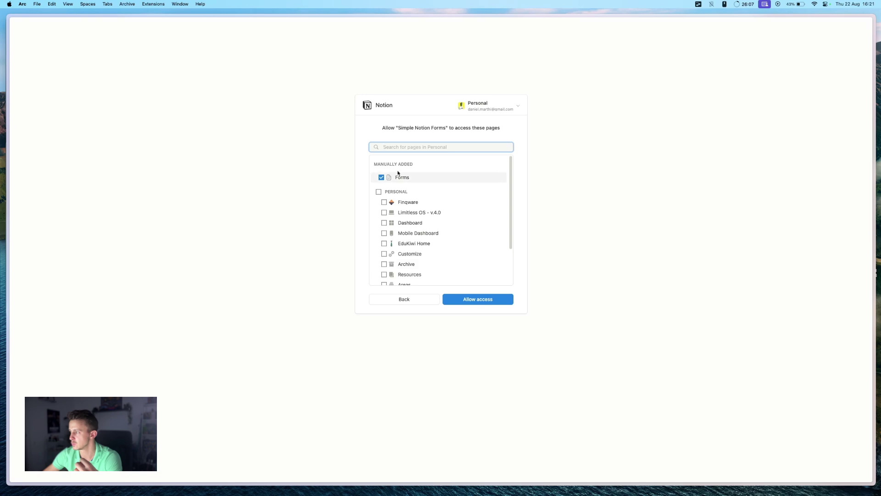
pyautogui.scroll(-1, 399, 175)
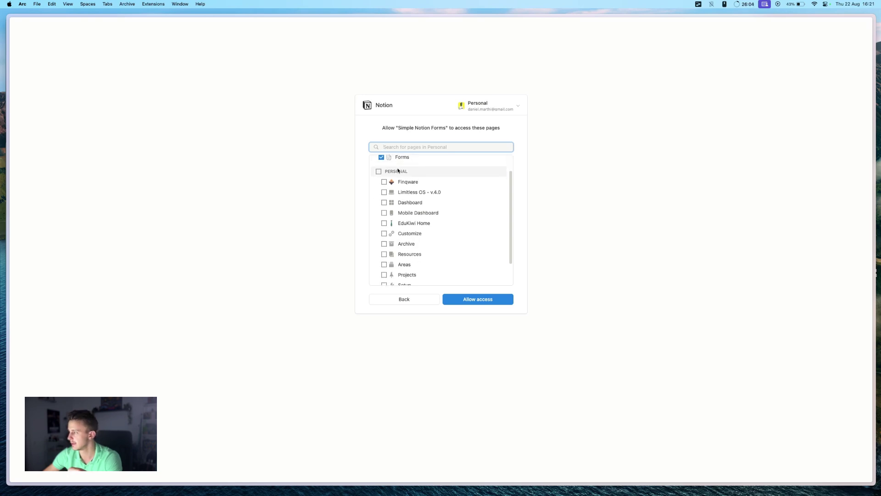
pyautogui.scroll(1, 427, 206)
pyautogui.click(478, 301)
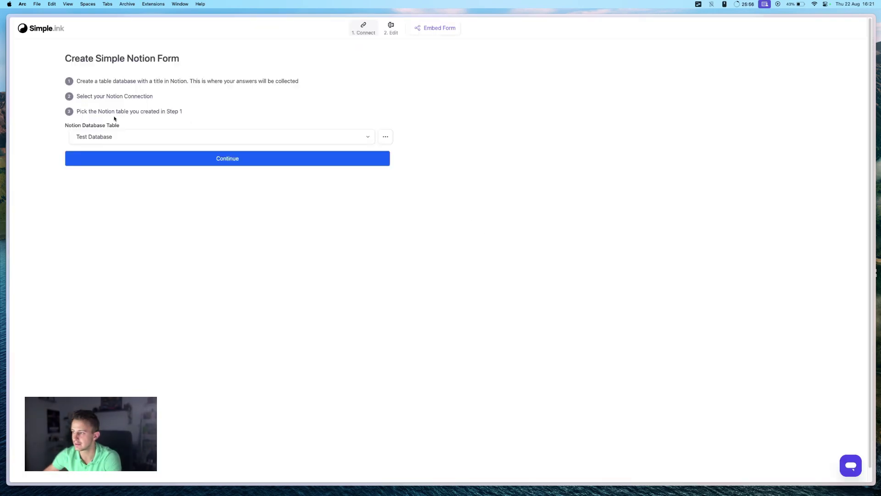
# - Choose Test Database as the form's answer table and continue to the editor
pyautogui.click(86, 142)
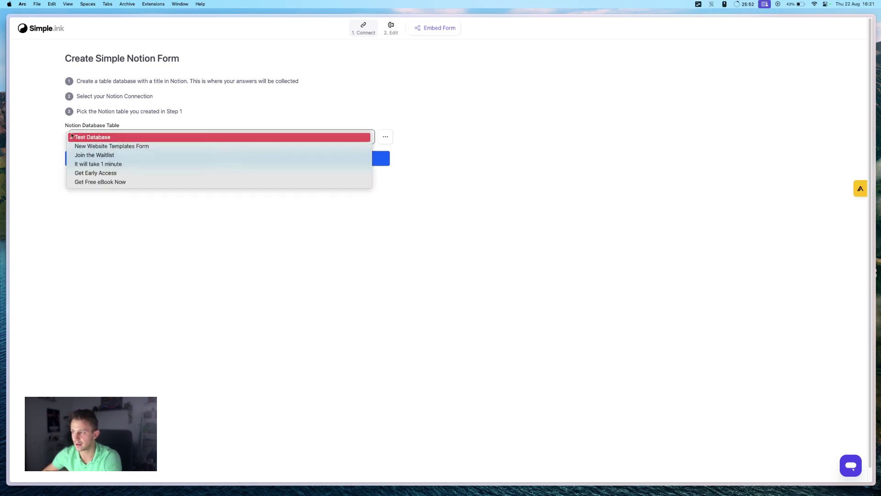
pyautogui.click(72, 136)
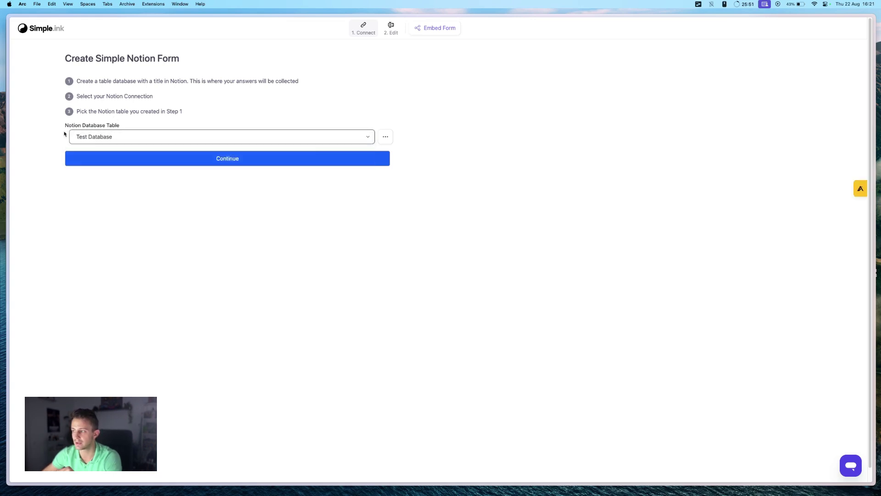
pyautogui.click(193, 161)
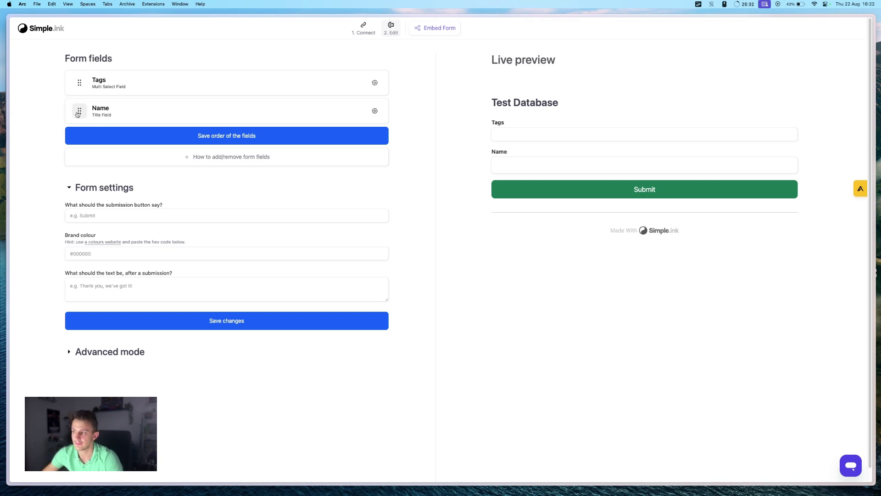
# - Move the Name field above Tags, then return to Notion's Test Database
pyautogui.moveTo(80, 111); pyautogui.dragTo(78, 83)
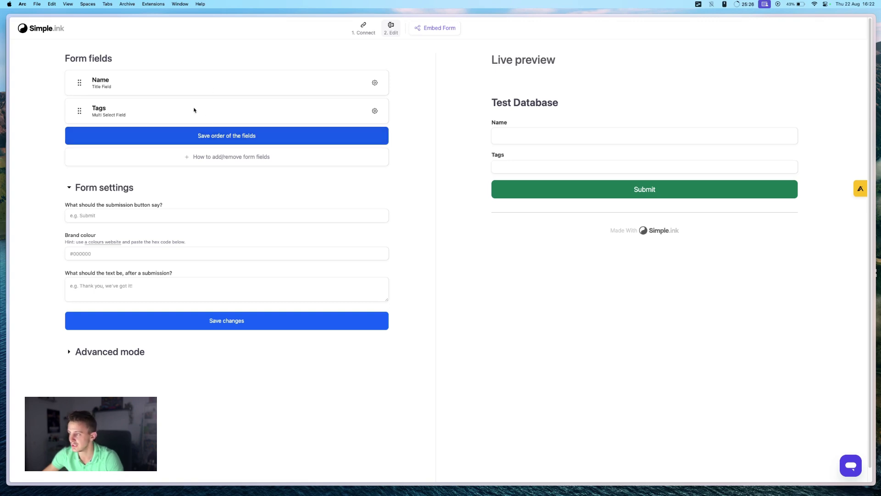
pyautogui.hotkey('ctrl', 'Tab')
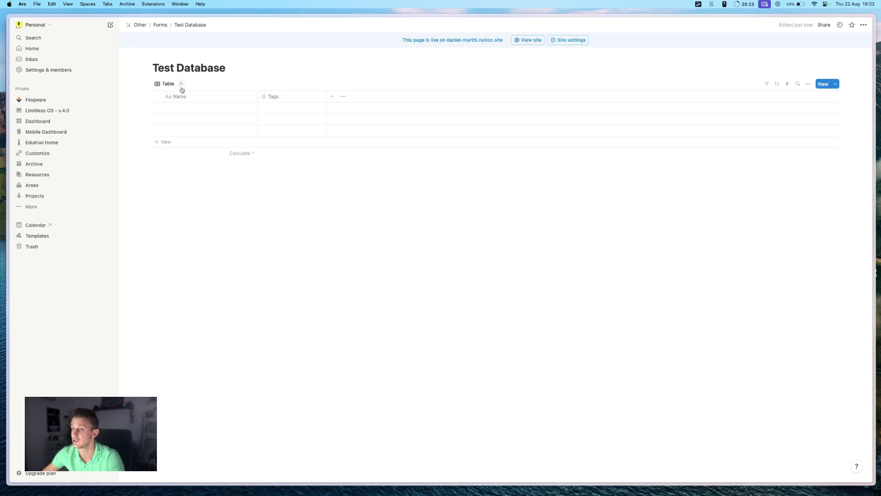
# - Add a select column 'Isn't this cool?' with options Yes and No to Test Database
pyautogui.click(330, 97)
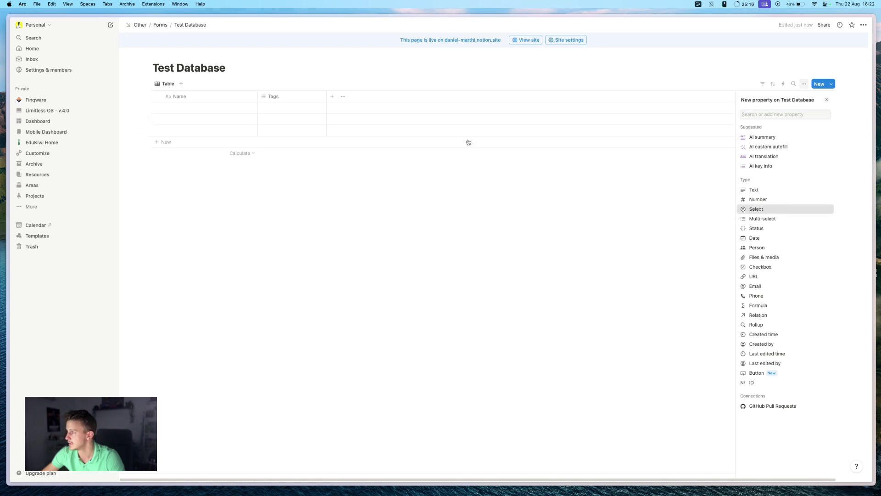
pyautogui.press('Return')
pyautogui.press('BackSpace')
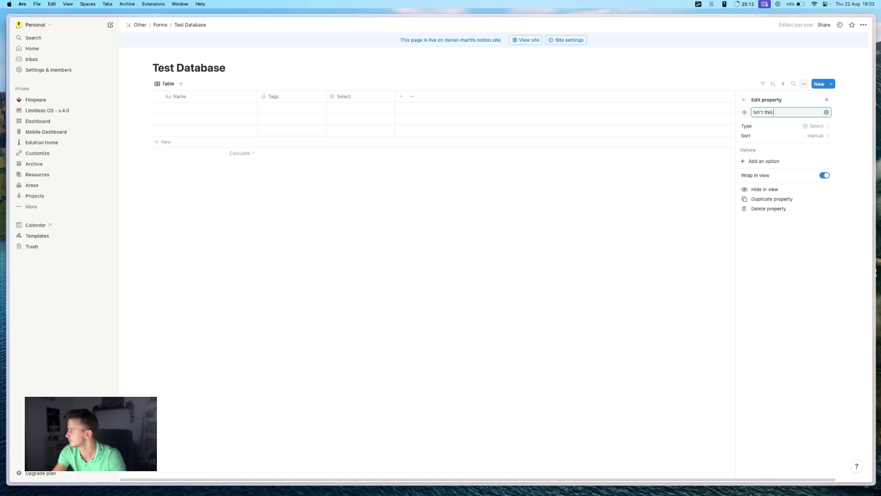
pyautogui.write("Isn't this cool?")
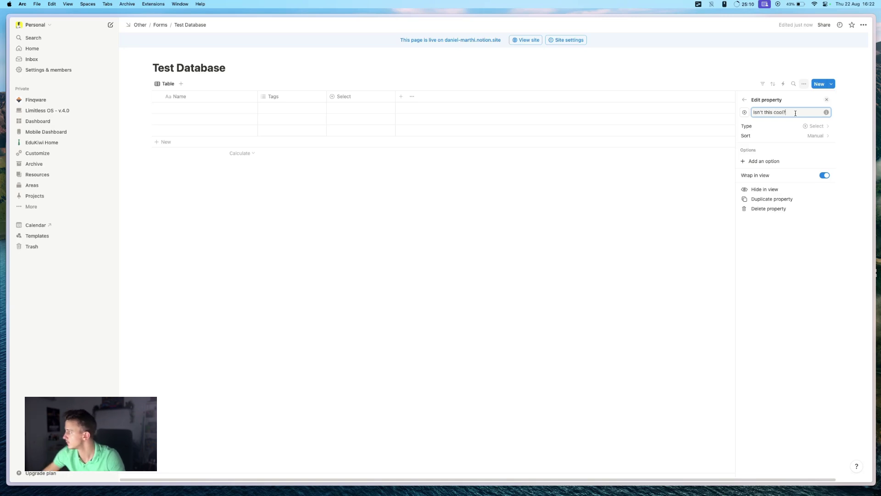
pyautogui.click(774, 162)
pyautogui.write('Y')
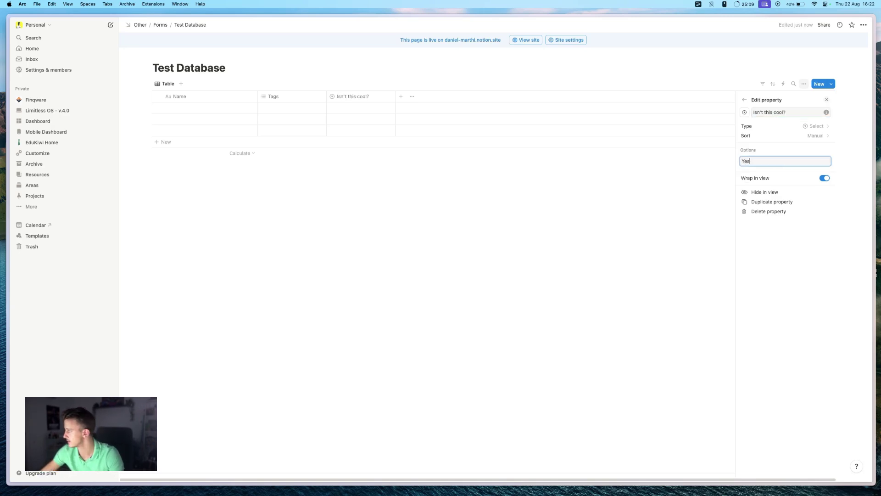
pyautogui.write('es')
pyautogui.press('Return')
pyautogui.write('N')
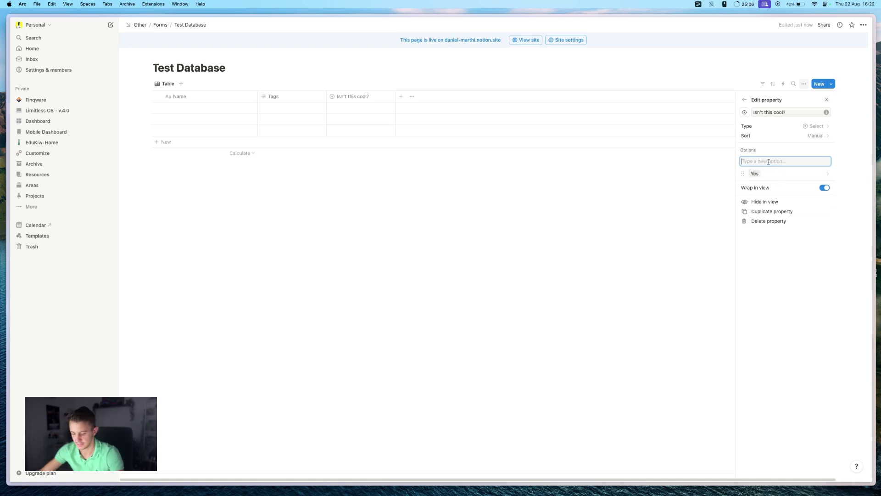
pyautogui.write('o')
pyautogui.press('Return')
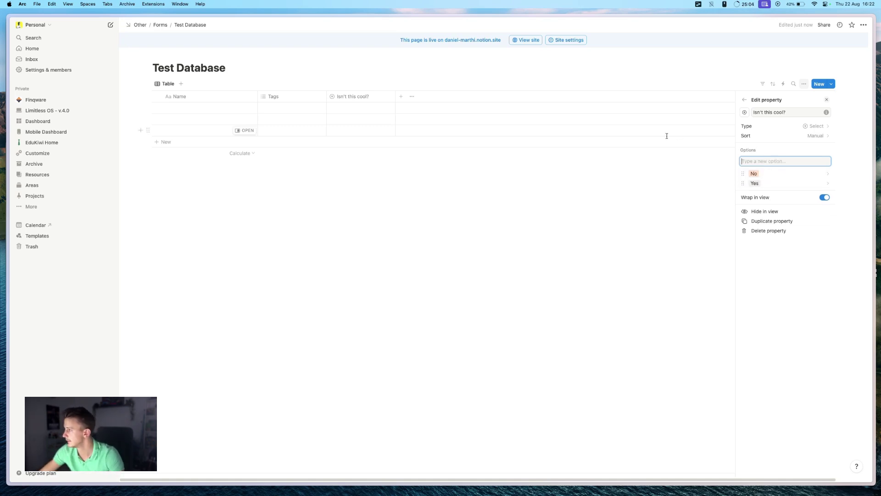
pyautogui.click(575, 177)
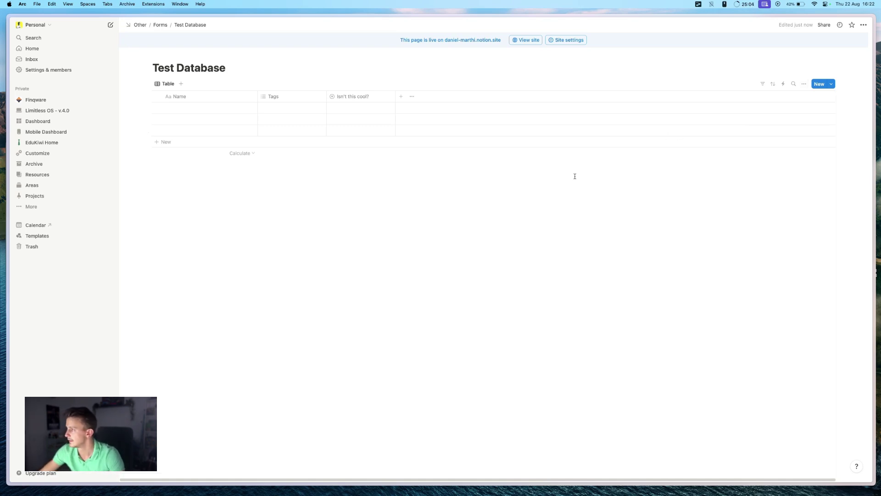
# - Add an Email column to Test Database and go back to Simple.ink
pyautogui.click(401, 96)
pyautogui.write('em')
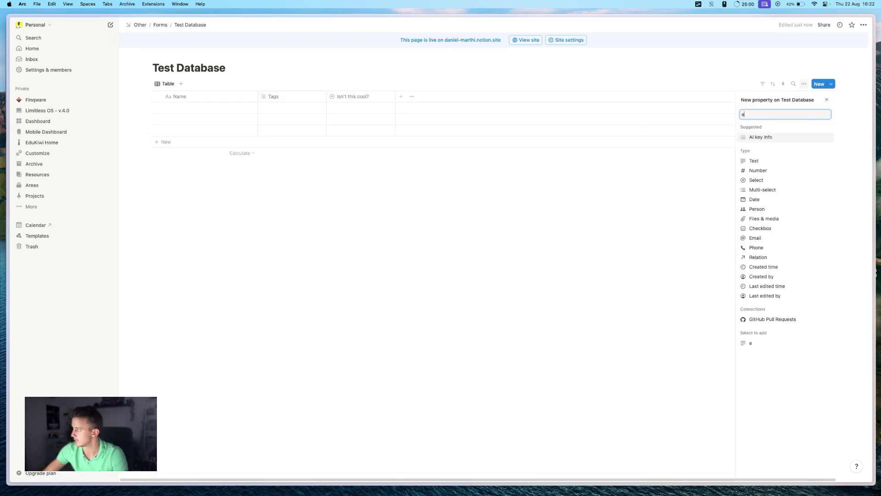
pyautogui.click(753, 137)
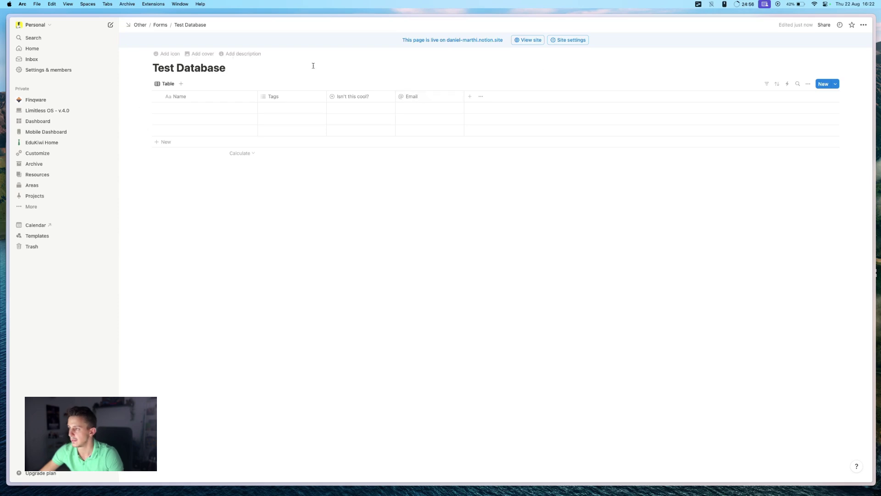
pyautogui.hotkey('ctrl', 'Tab')
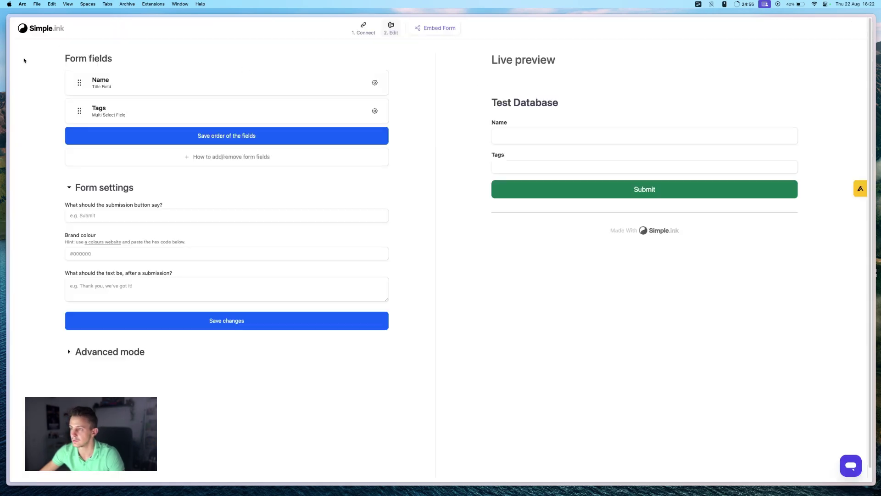
# - Reload the Simple.ink editor so the new Email and Isn't This Cool? fields appear
pyautogui.moveTo(7, 57)
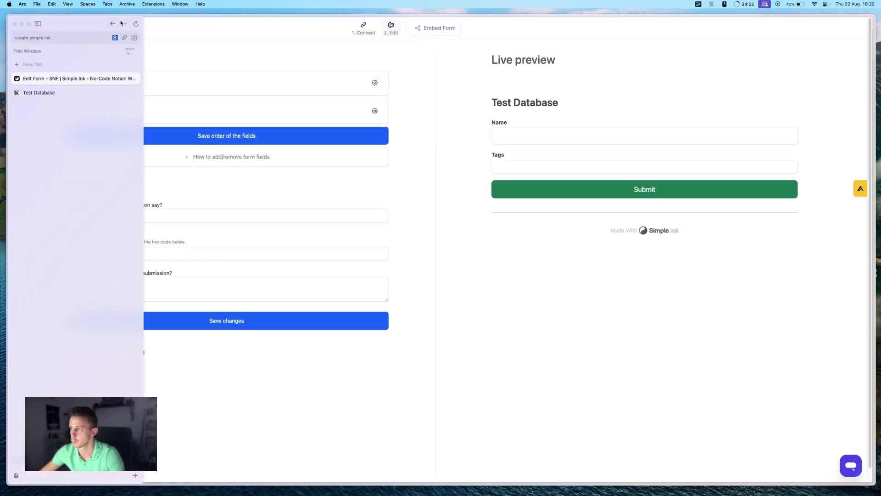
pyautogui.click(136, 23)
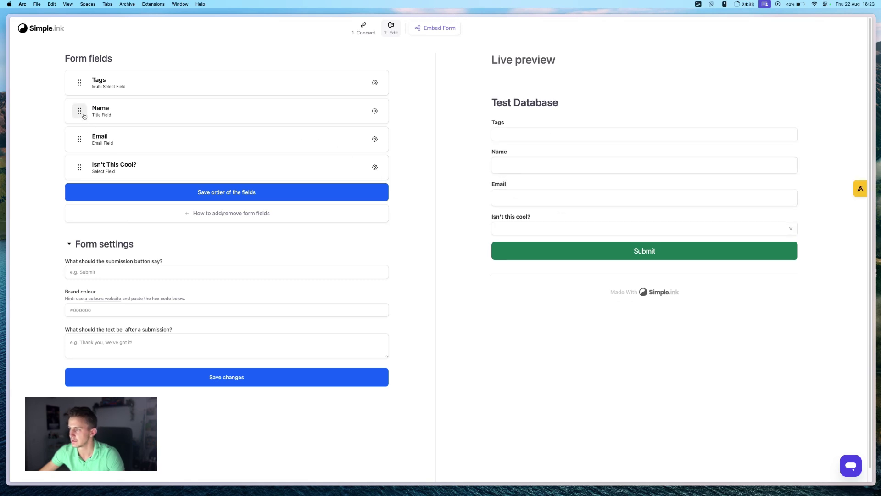
# - Reorder the form fields to Name, Email, Tags, Isn't This Cool?
pyautogui.moveTo(80, 111); pyautogui.dragTo(80, 83)
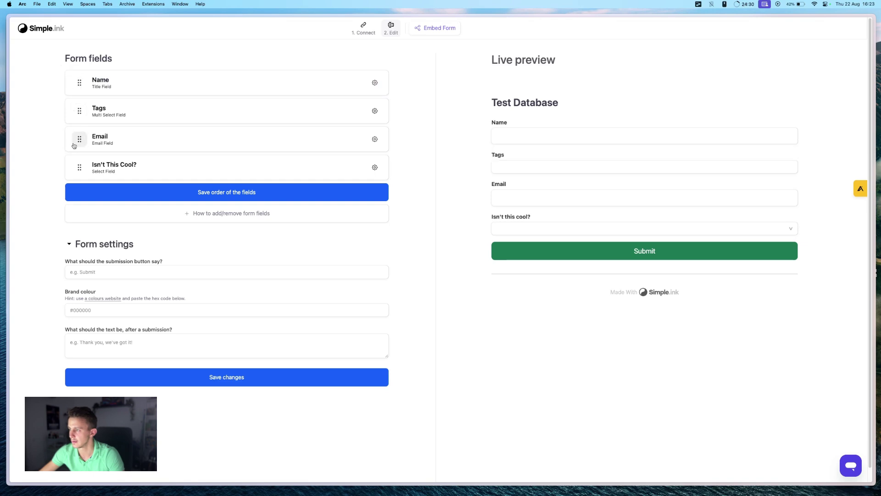
pyautogui.moveTo(74, 146); pyautogui.dragTo(80, 112)
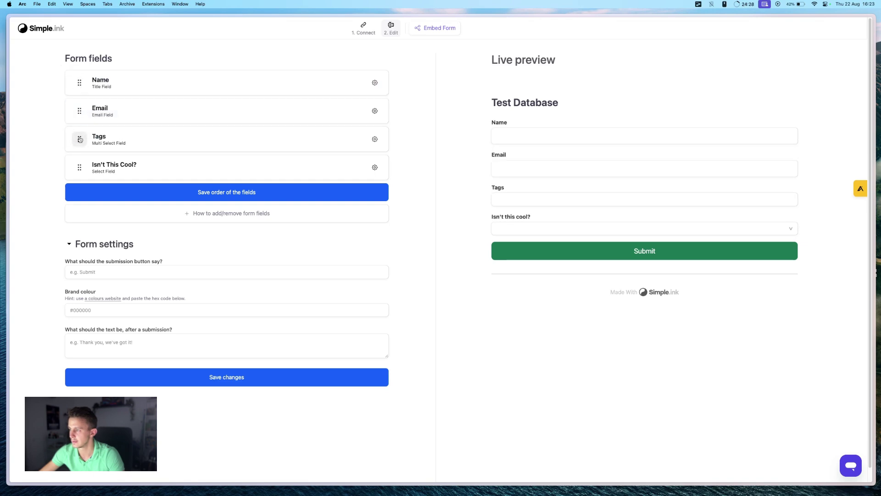
pyautogui.scroll(-1, 584, 175)
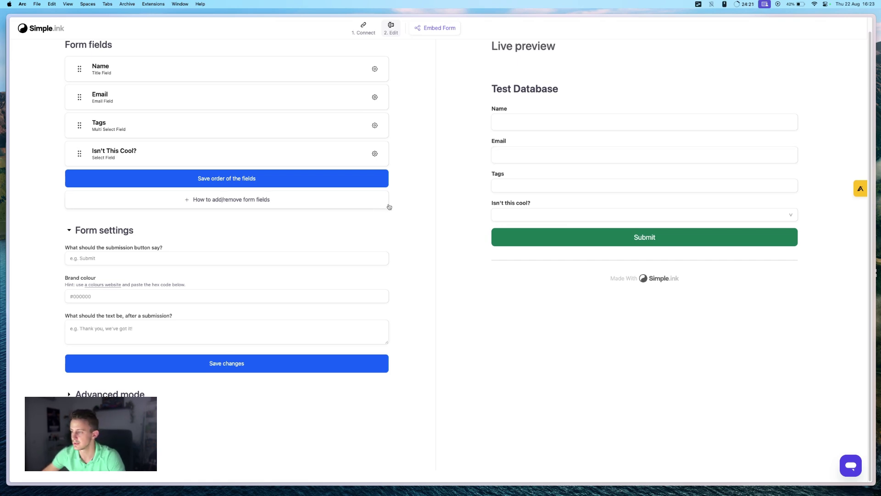
# - Apply the suggested brand colour #e7f3f8 and save the settings
pyautogui.click(113, 296)
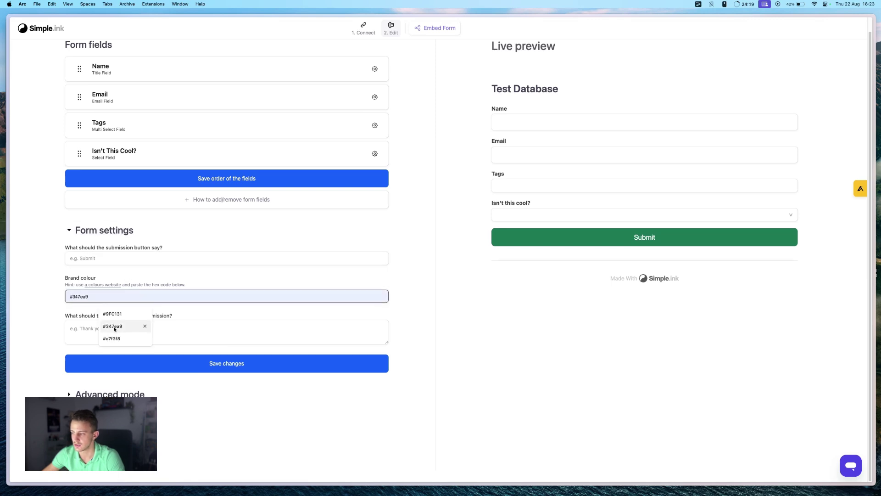
pyautogui.click(112, 337)
pyautogui.click(190, 366)
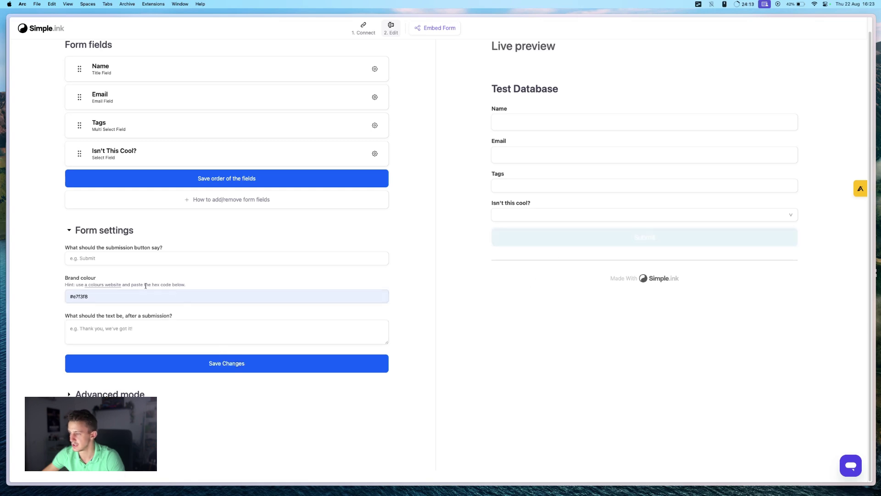
# - Change the brand colour to #000, save it, and expand Advanced mode
pyautogui.click(132, 295)
pyautogui.press('super+a')
pyautogui.write('#000')
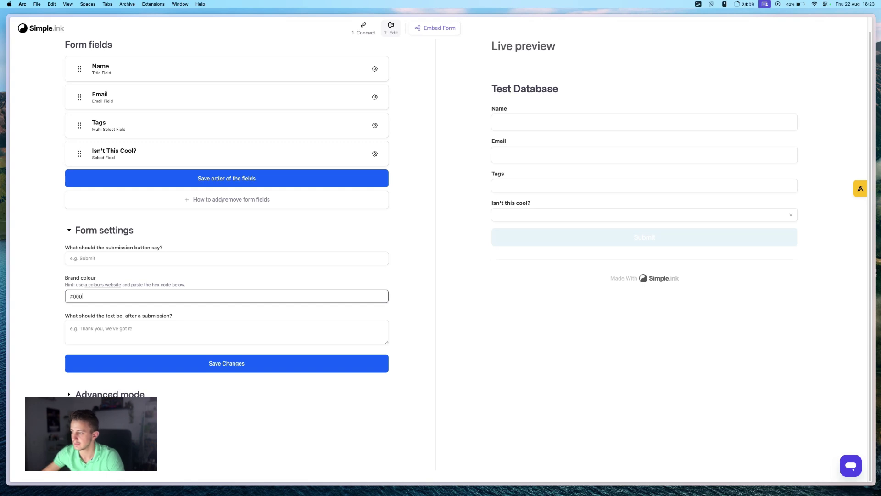
pyautogui.click(194, 368)
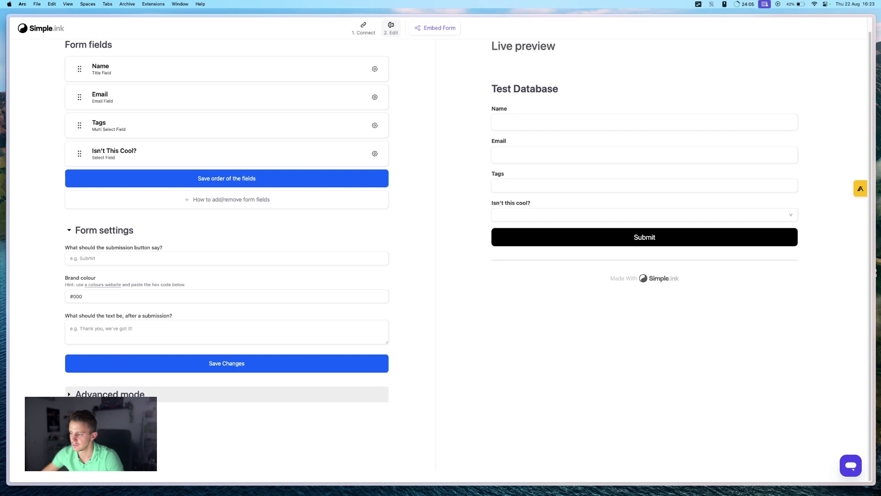
pyautogui.click(71, 395)
# - Copy the form's embed link from the Embed Form instructions
pyautogui.scroll(-5, 179, 370)
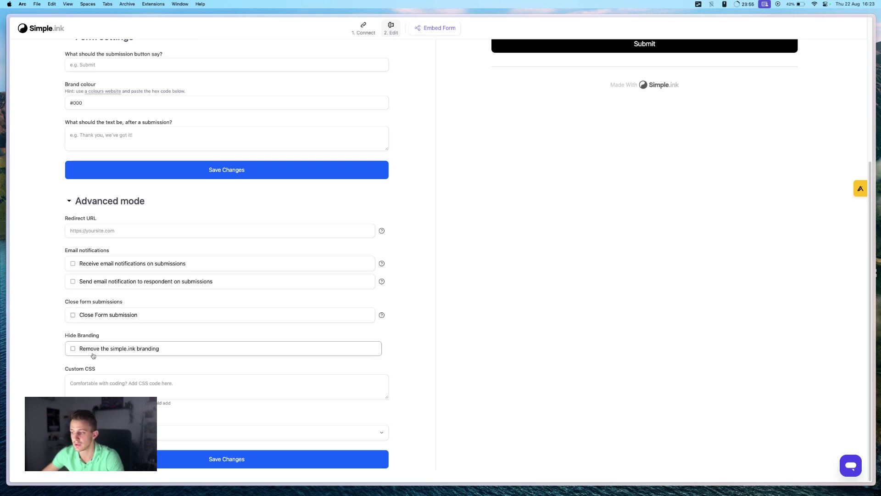
pyautogui.scroll(5, 545, 346)
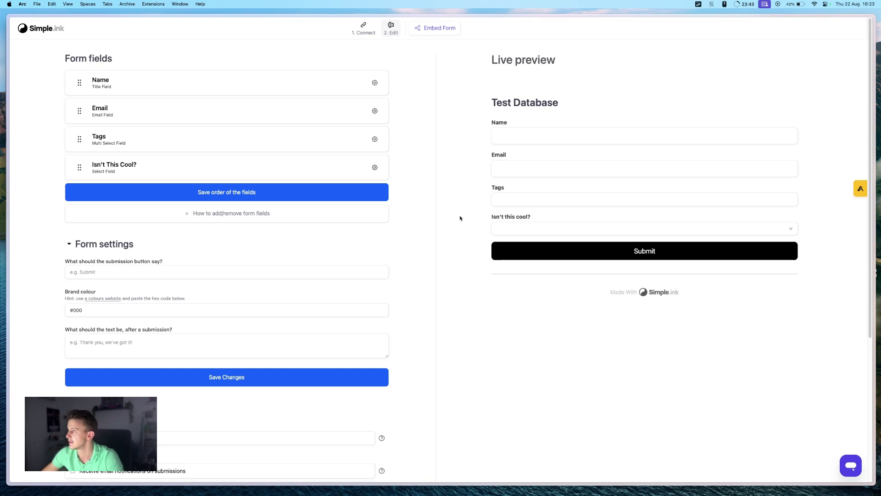
pyautogui.click(430, 29)
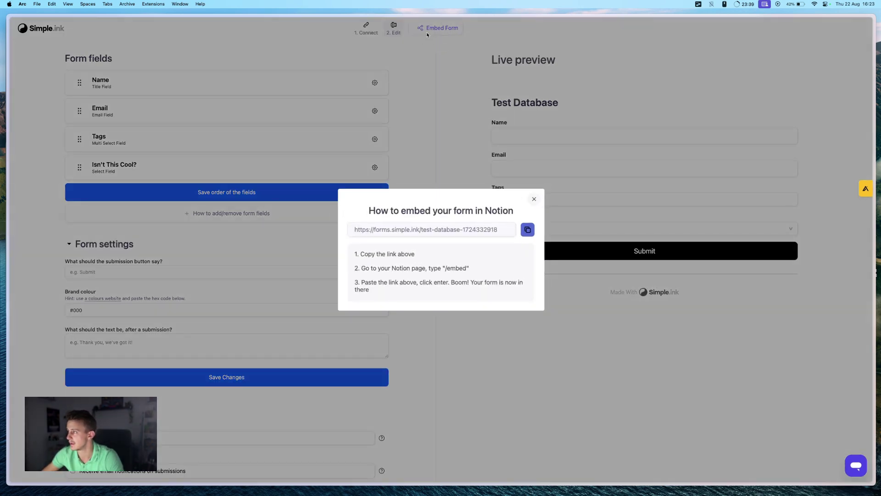
pyautogui.click(528, 229)
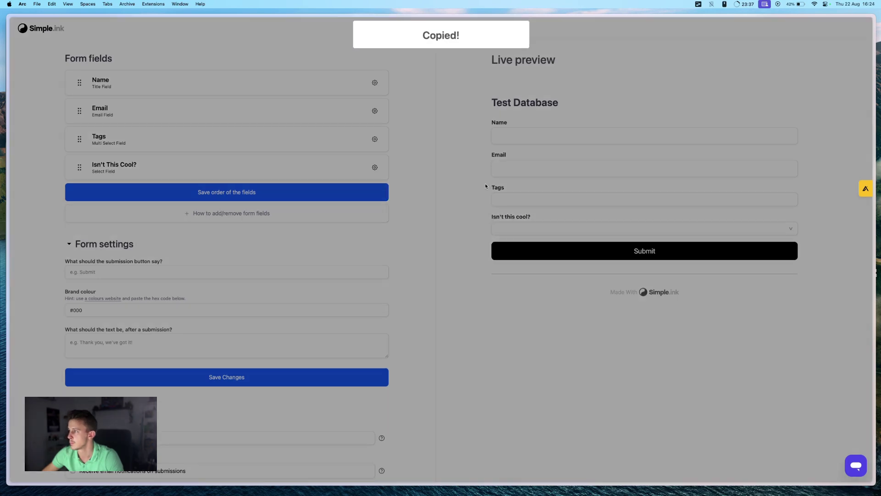
# - Add a new subpage titled 'Test FOrm' below Test Database on the Forms page
pyautogui.hotkey('ctrl', 'Tab')
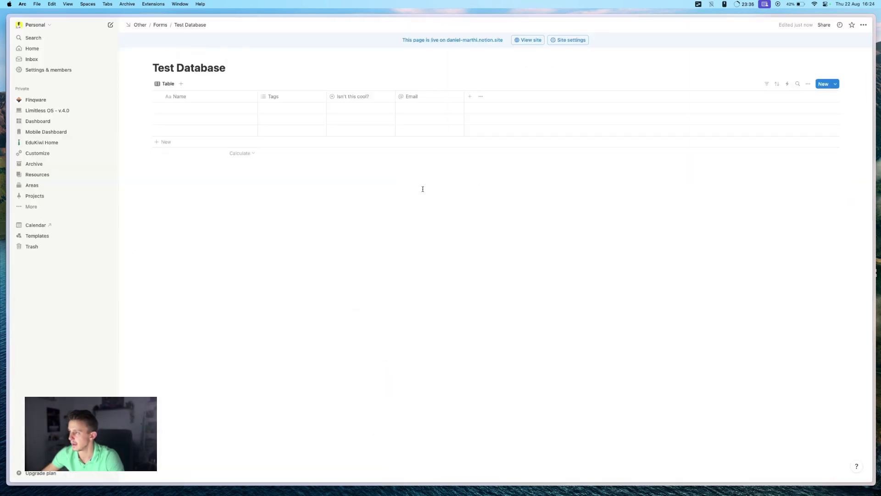
pyautogui.click(158, 25)
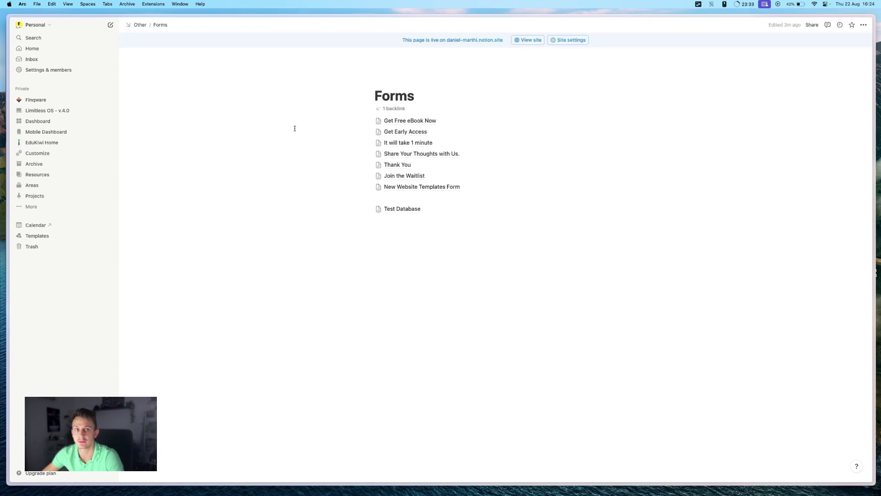
pyautogui.click(429, 239)
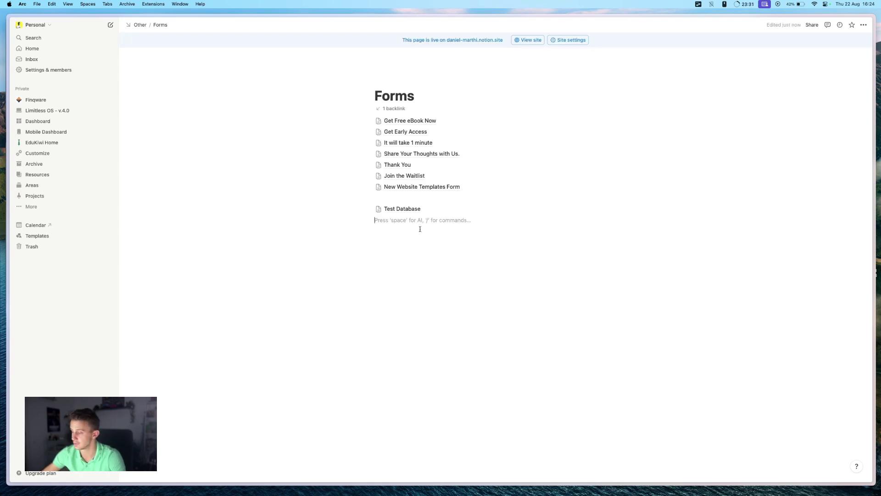
pyautogui.write('/')
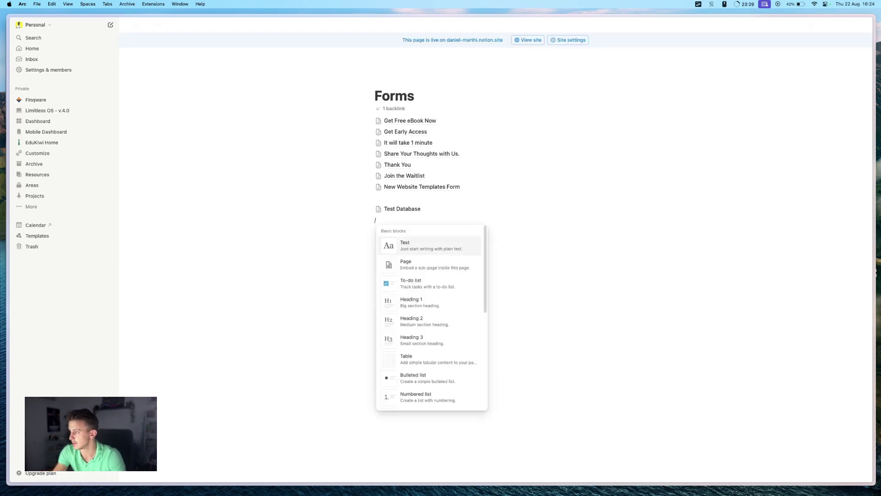
pyautogui.write('a')
pyautogui.press('BackSpace')
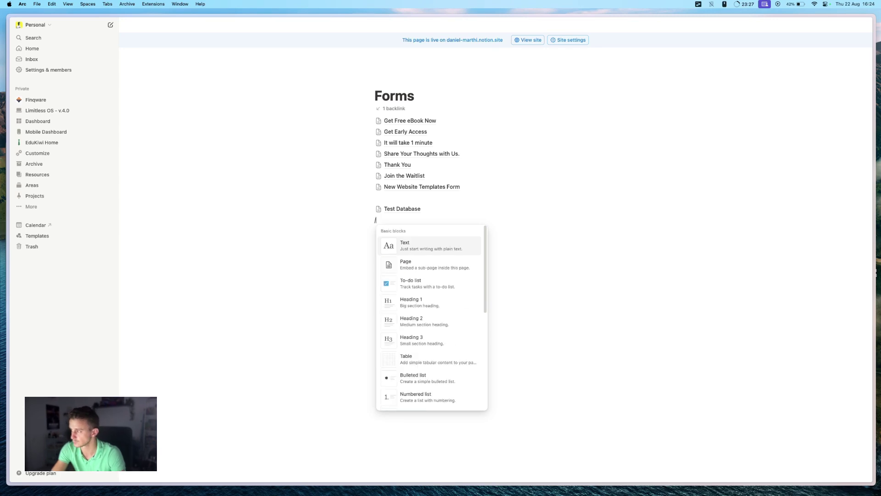
pyautogui.write('page')
pyautogui.press('Return')
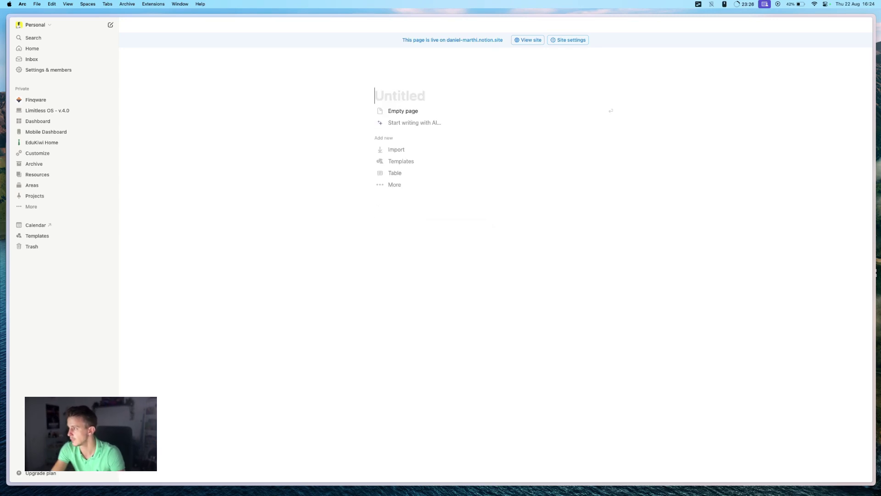
pyautogui.write('Test FOrm')
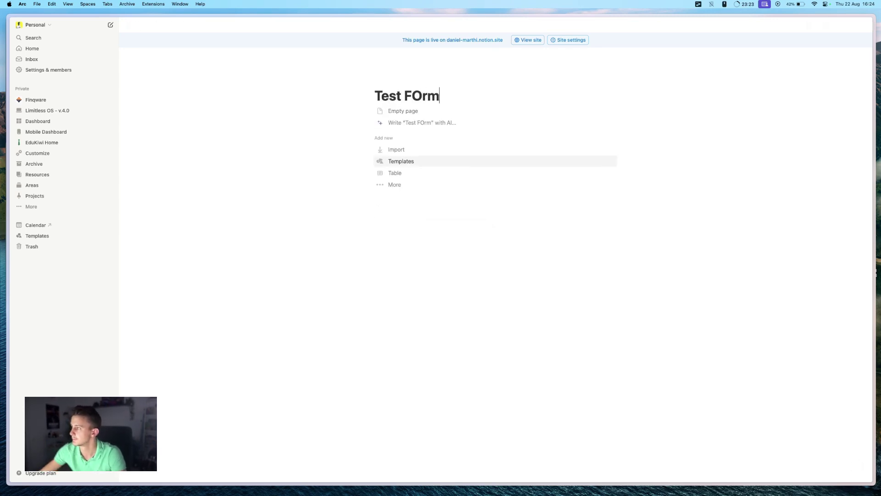
pyautogui.press('Return')
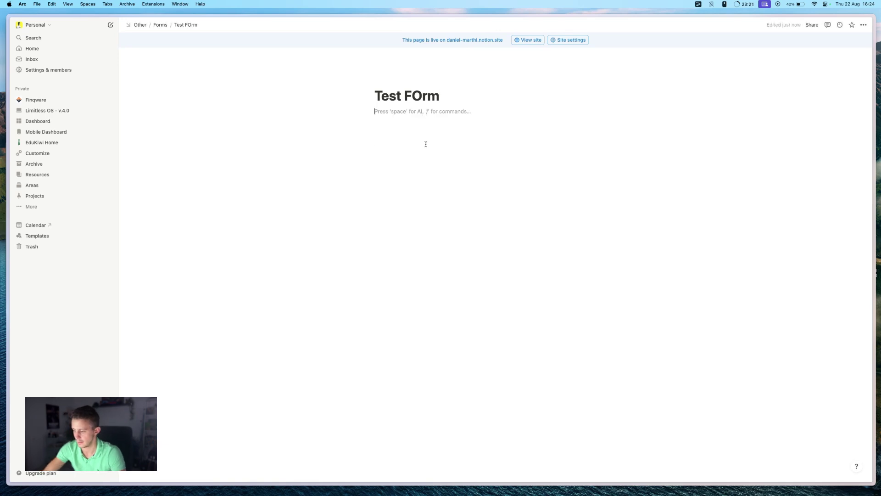
# - Paste the copied form link as an embed and drag it taller
pyautogui.press('Return')
pyautogui.press('Return')
pyautogui.press('super+v')
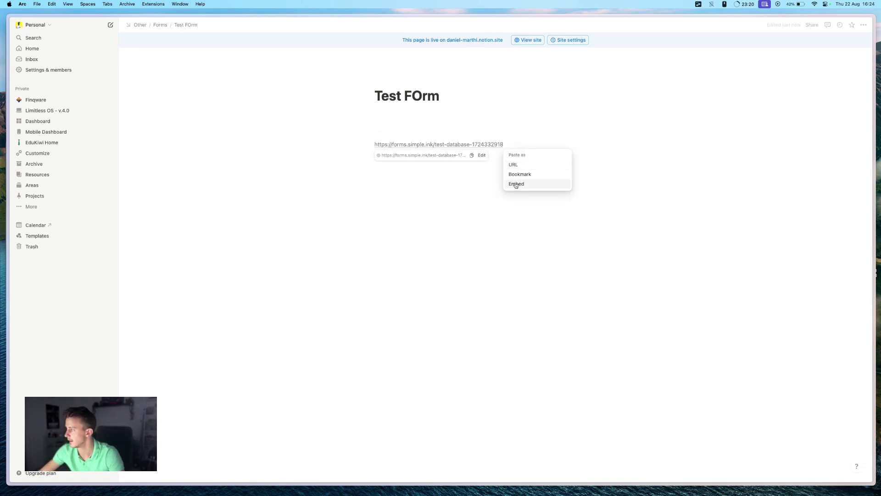
pyautogui.click(526, 185)
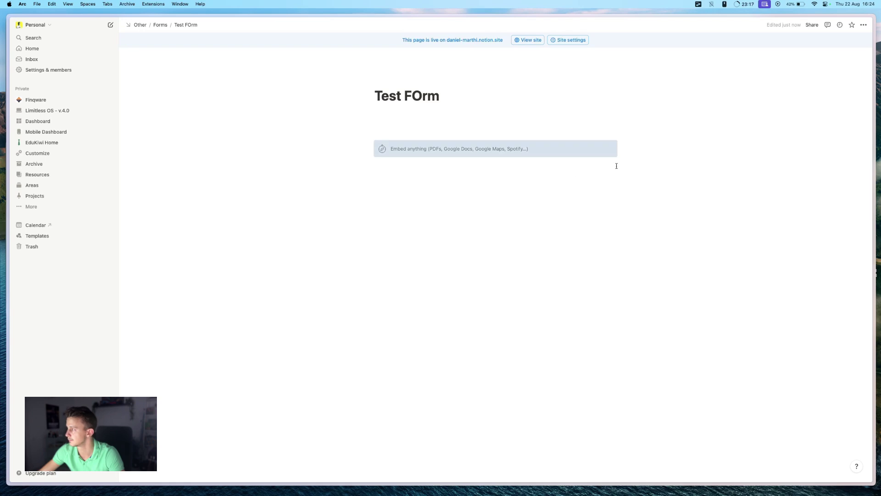
pyautogui.moveTo(495, 250); pyautogui.dragTo(494, 358)
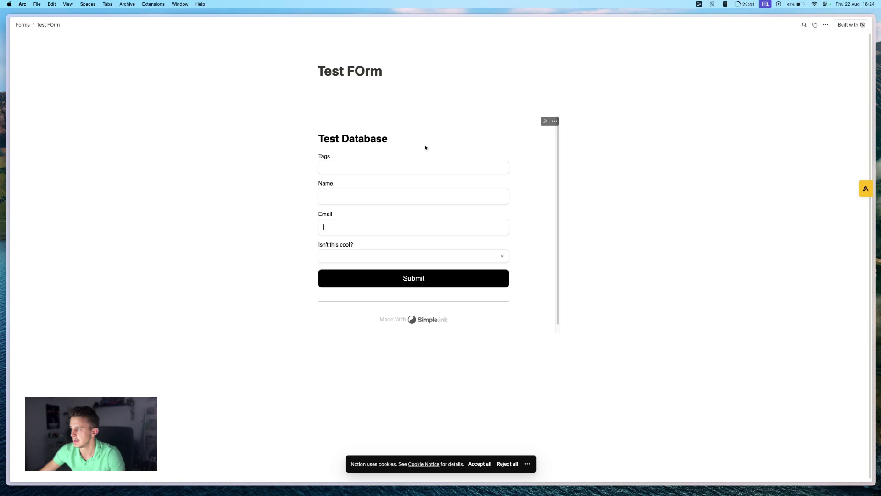
# - Fill the embedded form with a test name and e-mail, choose Yes for 'Isn't this cool?', and submit
pyautogui.click(348, 197)
pyautogui.write('Dani')
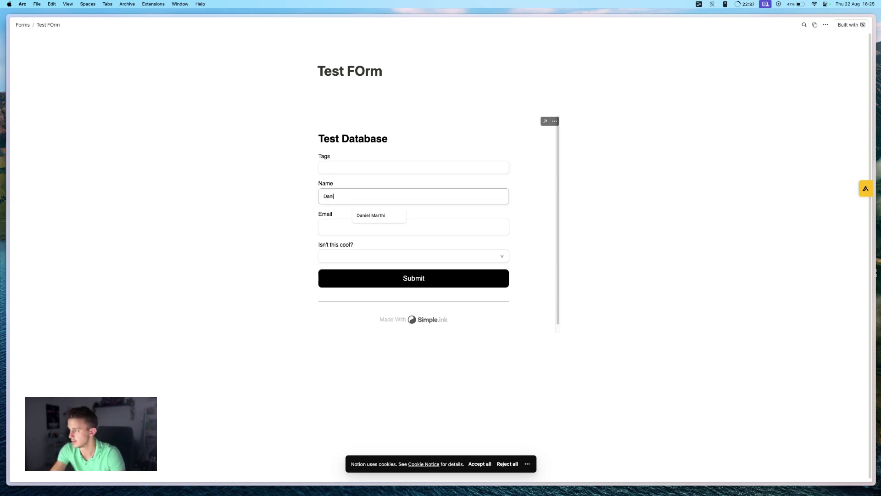
pyautogui.write('el')
pyautogui.press('Tab')
pyautogui.write('adssad@sddadsa.com')
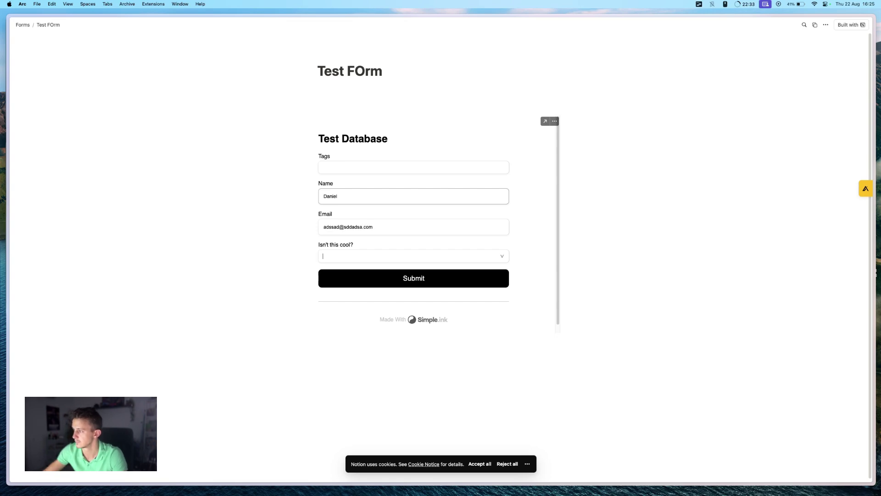
pyautogui.press('Tab')
pyautogui.press('Return')
pyautogui.click(389, 276)
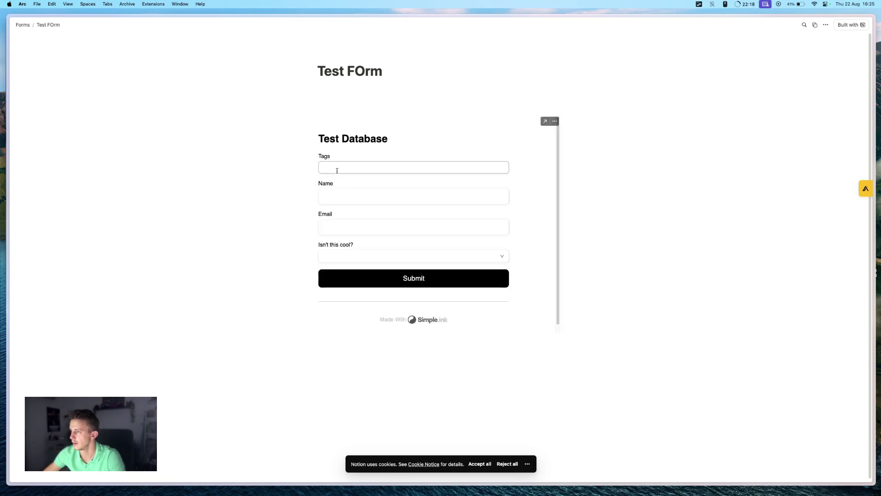
# - Return to Forms and open Test Database to check the submitted row
pyautogui.click(23, 25)
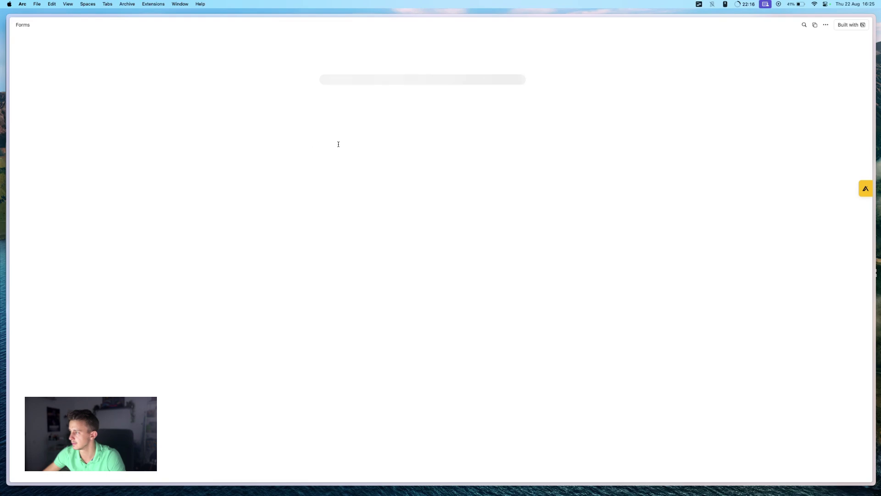
pyautogui.click(355, 173)
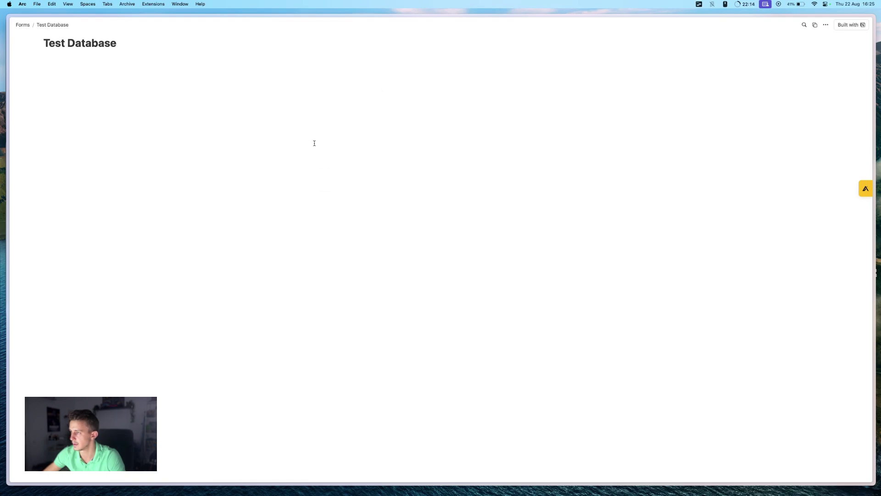